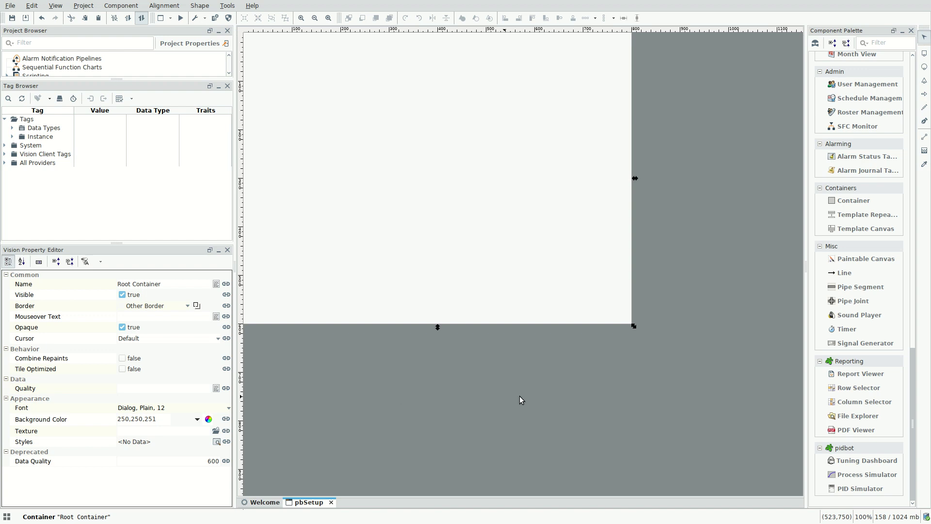
Step: Add a pidbot Tuning Dashboard filling the whole root container and filter its displayed properties to Basic
{"action": "left_click_drag", "start_coordinate": [848, 462], "coordinate": [423, 185]}
{"action": "left_click_drag", "start_coordinate": [380, 146], "coordinate": [376, 142]}
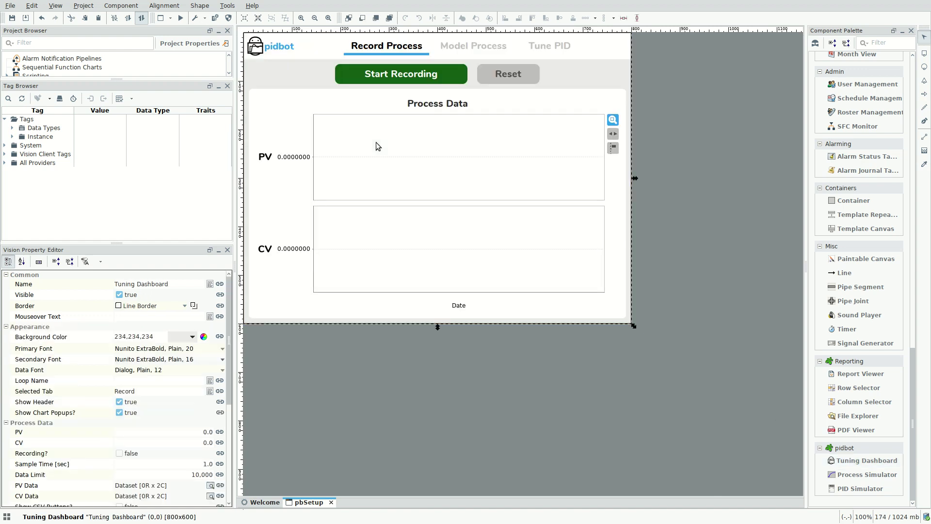
{"action": "left_click", "coordinate": [101, 262]}
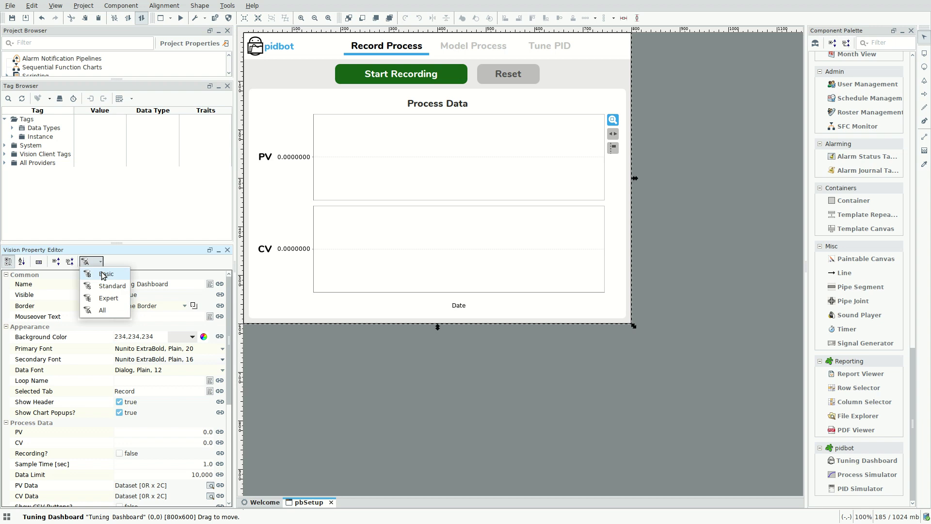
{"action": "left_click", "coordinate": [107, 274]}
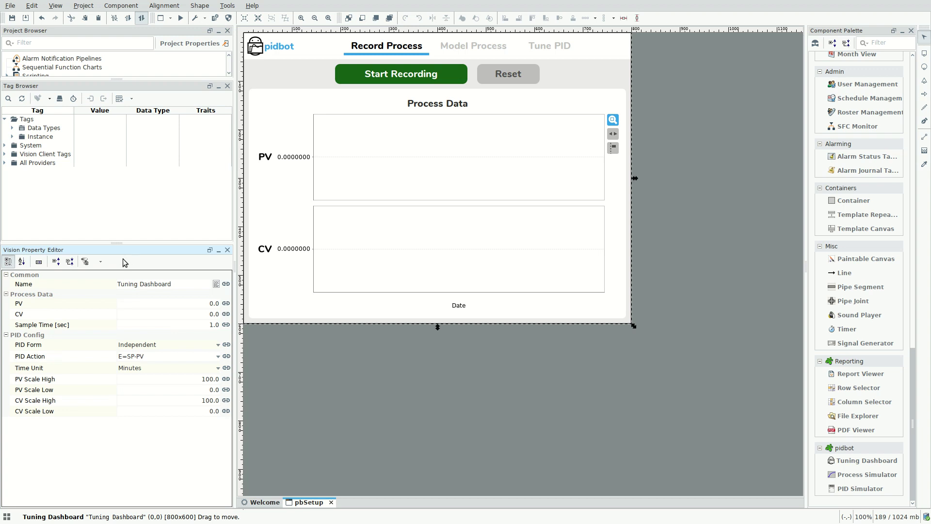
Step: Import the LC1 folder from Controller:Global of the Em_Direct device on the Ignition OPC UA Server into Tags
{"action": "left_click", "coordinate": [60, 99]}
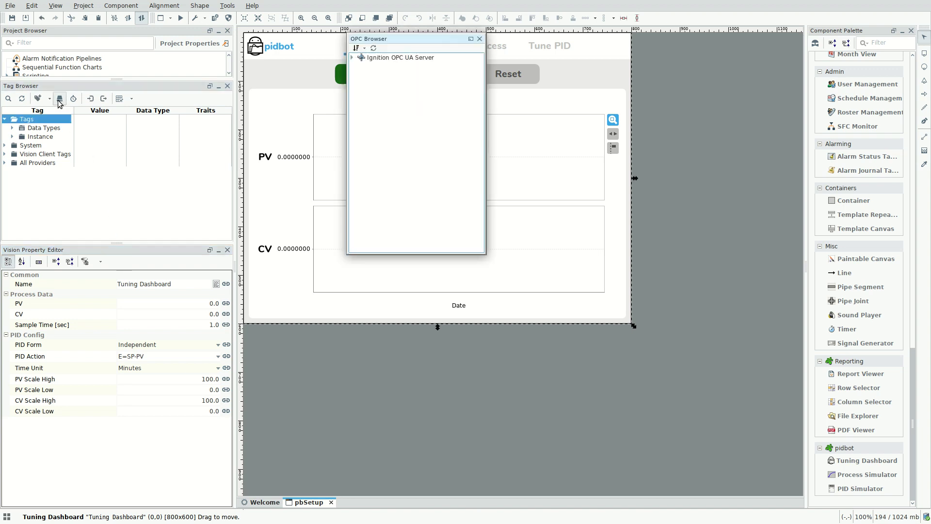
{"action": "left_click", "coordinate": [352, 57]}
{"action": "left_click", "coordinate": [360, 66]}
{"action": "left_click", "coordinate": [368, 75]}
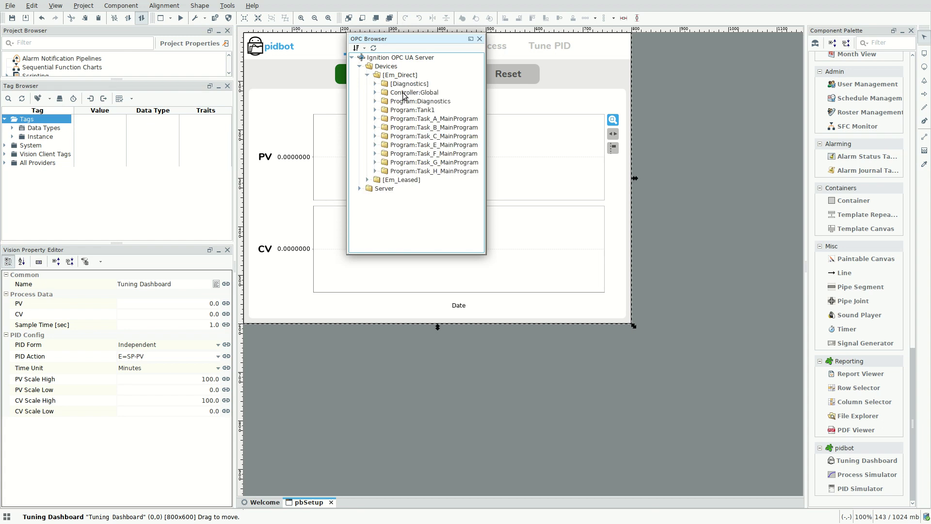
{"action": "left_click", "coordinate": [376, 92]}
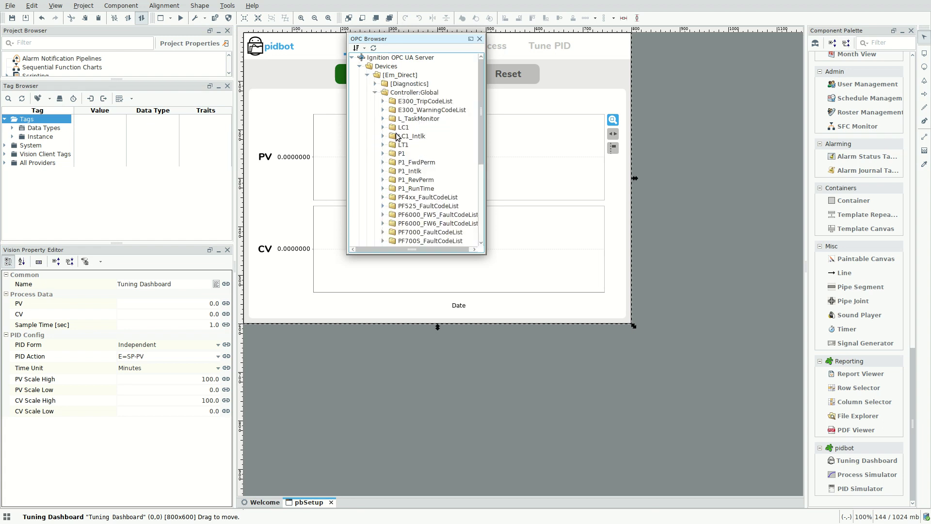
{"action": "left_click", "coordinate": [396, 128]}
{"action": "left_click_drag", "start_coordinate": [396, 128], "coordinate": [30, 121]}
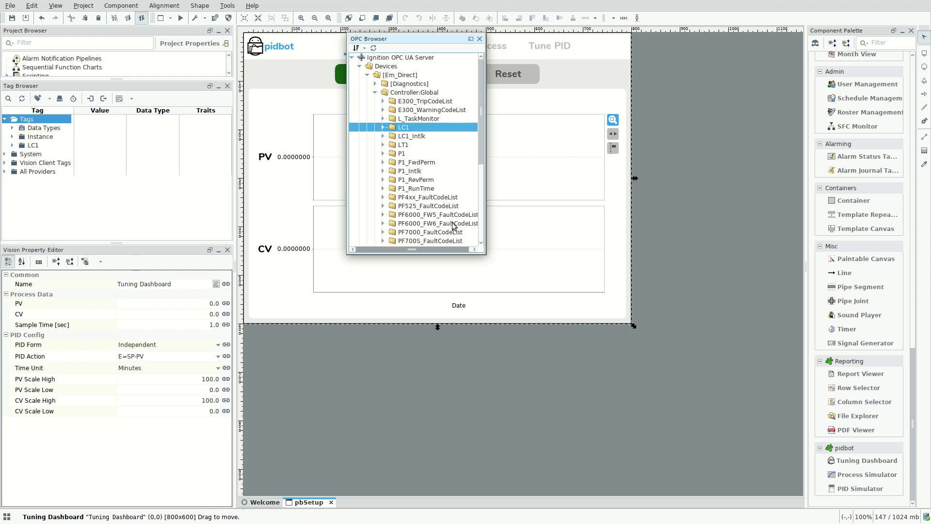
{"action": "left_click", "coordinate": [481, 39]}
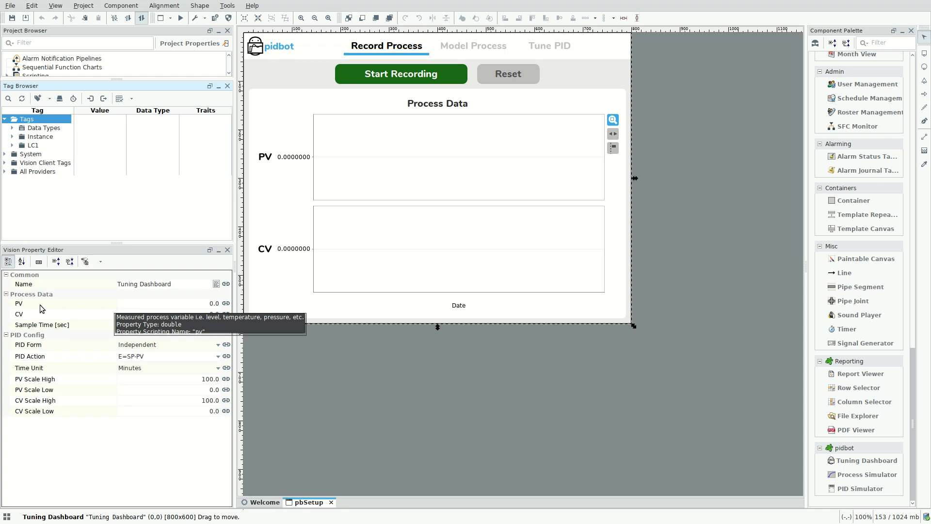
Step: Bind the dashboard's PV property to LC1's Val_PV tag and its CV property to Val_CVOut
{"action": "left_click", "coordinate": [12, 146]}
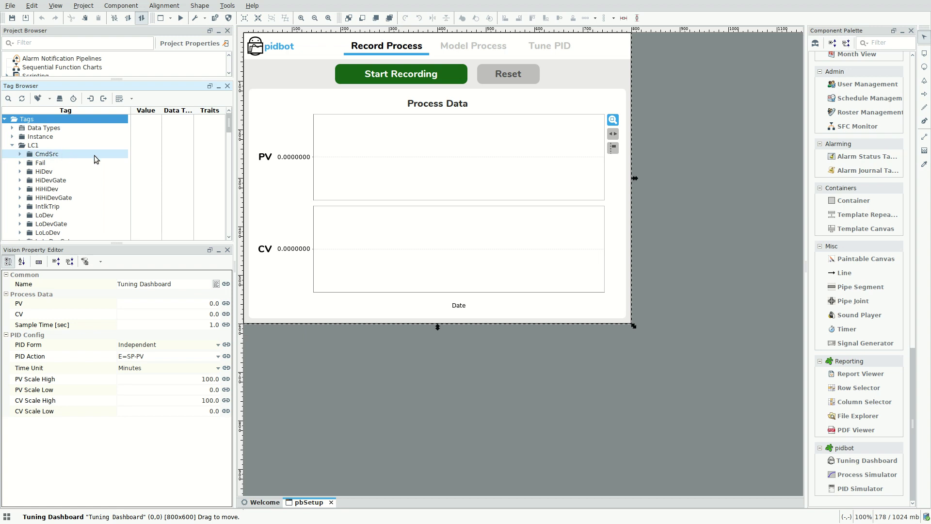
{"action": "scroll", "coordinate": [92, 182], "scroll_direction": "down", "scroll_amount": 5}
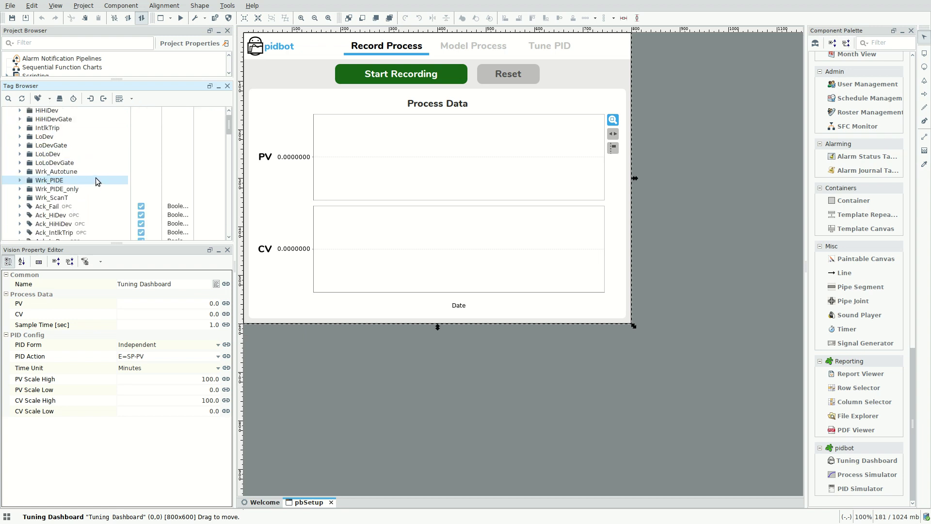
{"action": "scroll", "coordinate": [97, 180], "scroll_direction": "down", "scroll_amount": 3}
{"action": "scroll", "coordinate": [97, 180], "scroll_direction": "down", "scroll_amount": 10}
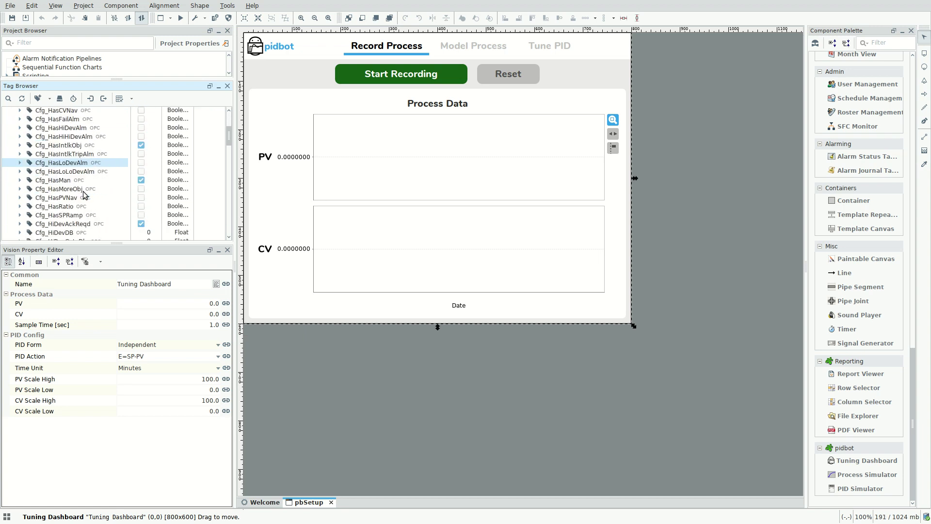
{"action": "scroll", "coordinate": [90, 204], "scroll_direction": "down", "scroll_amount": 15}
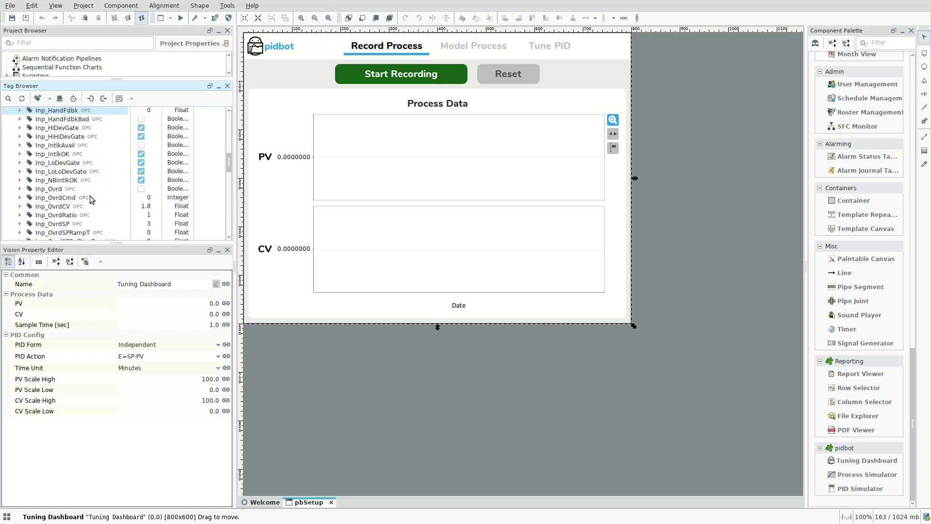
{"action": "scroll", "coordinate": [85, 192], "scroll_direction": "down", "scroll_amount": 15}
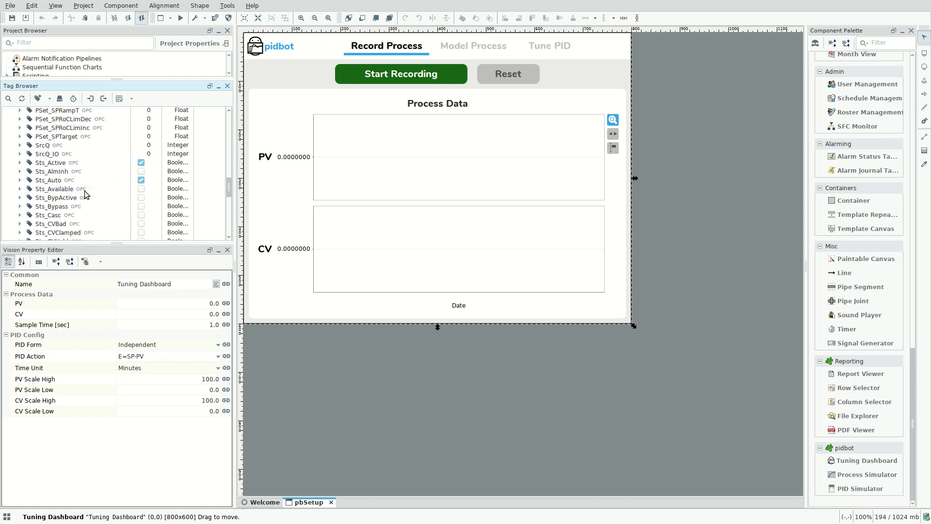
{"action": "scroll", "coordinate": [82, 190], "scroll_direction": "down", "scroll_amount": 15}
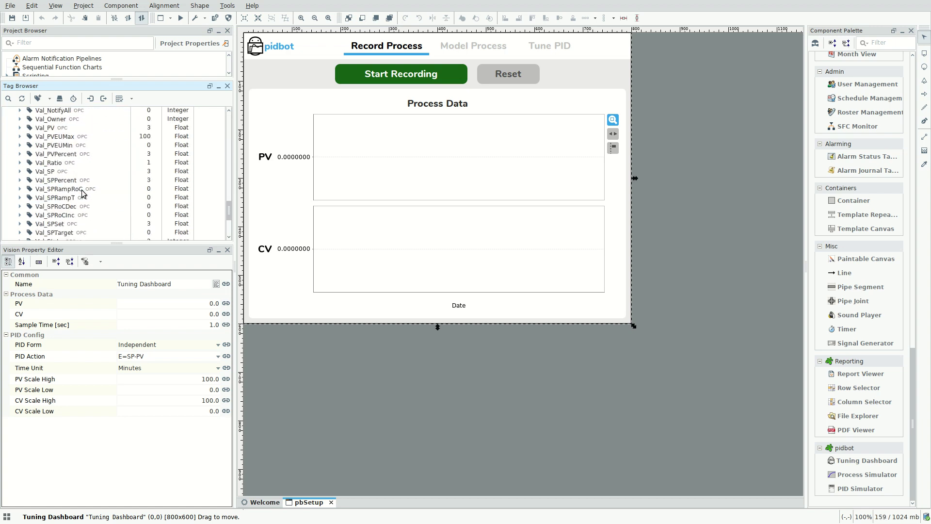
{"action": "left_click", "coordinate": [55, 155]}
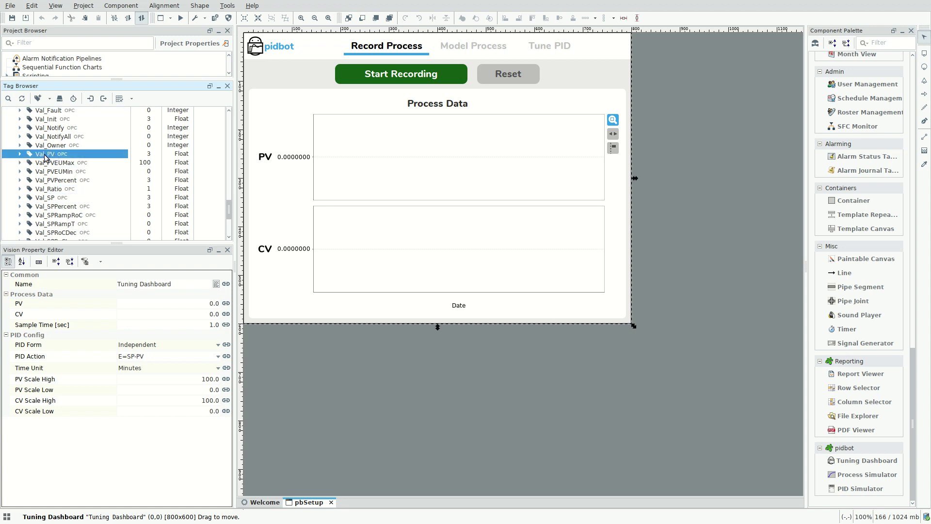
{"action": "left_click_drag", "start_coordinate": [45, 154], "coordinate": [149, 304]}
{"action": "scroll", "coordinate": [90, 210], "scroll_direction": "up", "scroll_amount": 5}
{"action": "left_click_drag", "start_coordinate": [68, 198], "coordinate": [142, 313]}
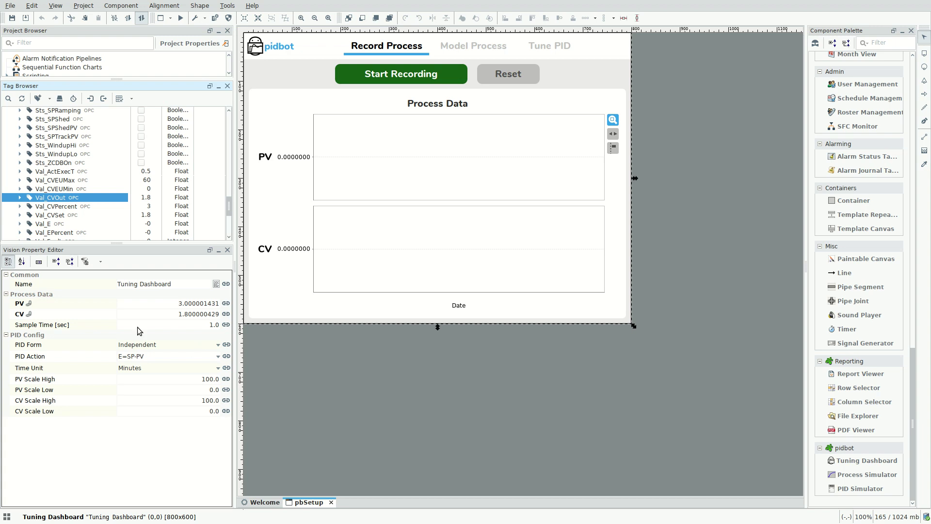
Step: Bind the dashboard's PID Form property to LC1's Cfg_Depend tag
{"action": "scroll", "coordinate": [126, 175], "scroll_direction": "up", "scroll_amount": 15}
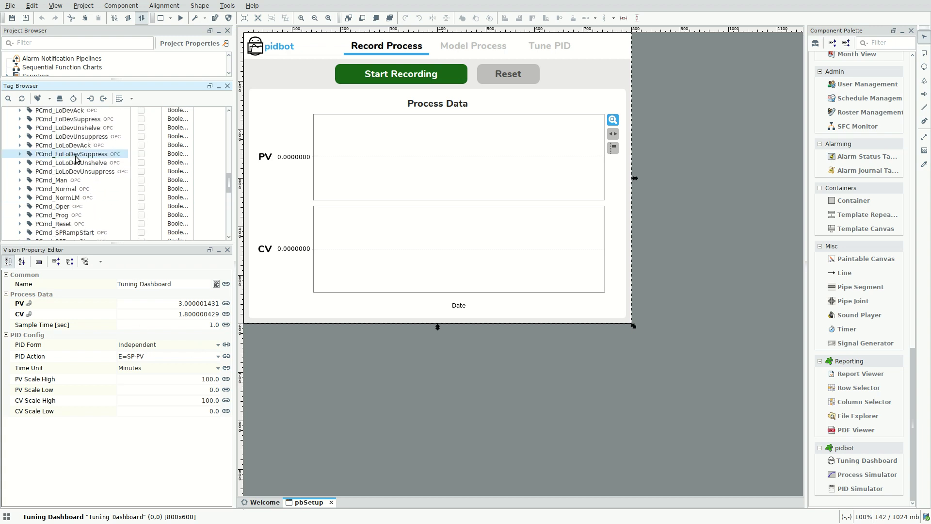
{"action": "scroll", "coordinate": [77, 155], "scroll_direction": "up", "scroll_amount": 15}
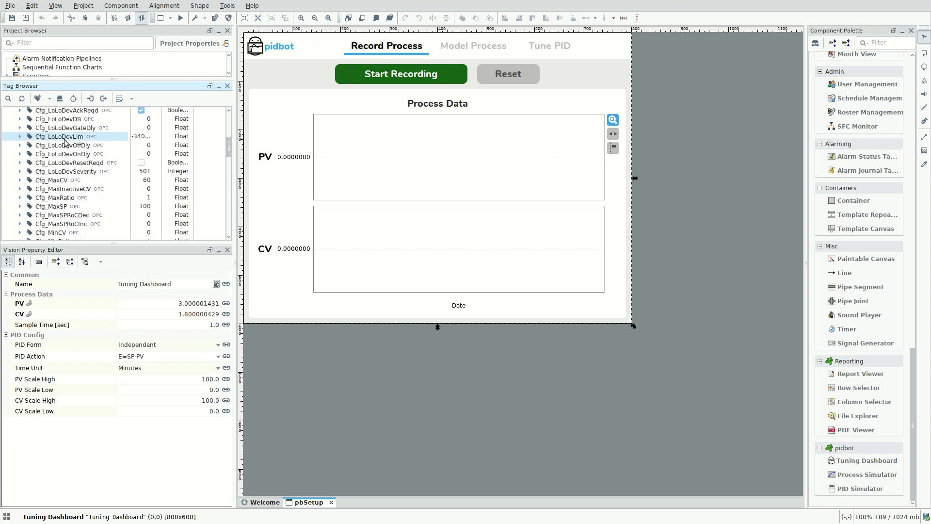
{"action": "scroll", "coordinate": [64, 139], "scroll_direction": "up", "scroll_amount": 10}
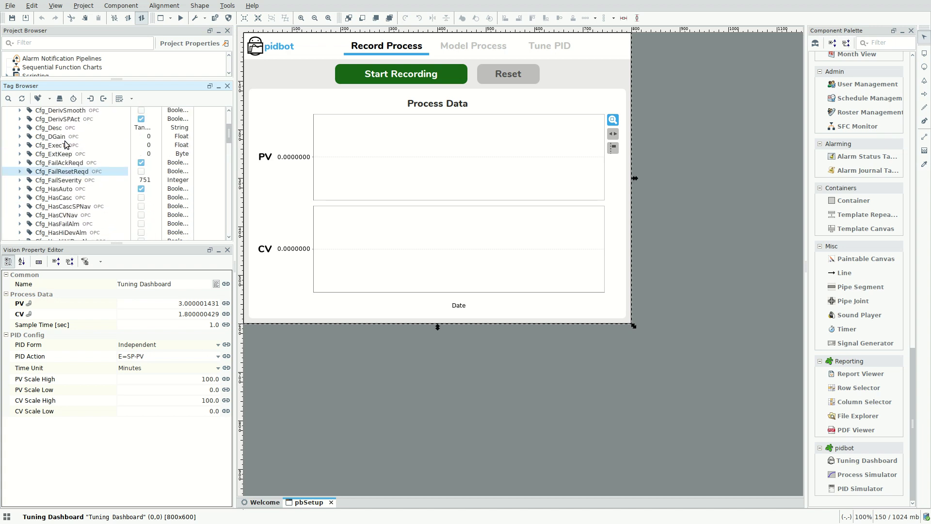
{"action": "scroll", "coordinate": [65, 141], "scroll_direction": "up", "scroll_amount": 2}
{"action": "left_click", "coordinate": [76, 155]}
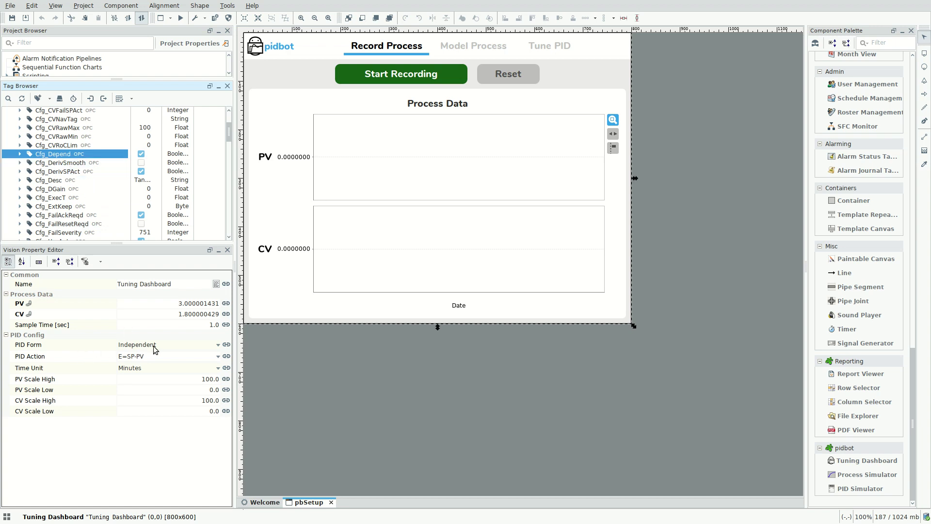
{"action": "mouse_move", "coordinate": [59, 157]}
{"action": "left_mouse_down"}
{"action": "mouse_move", "coordinate": [86, 184]}
{"action": "mouse_move", "coordinate": [155, 343]}
{"action": "left_mouse_up"}
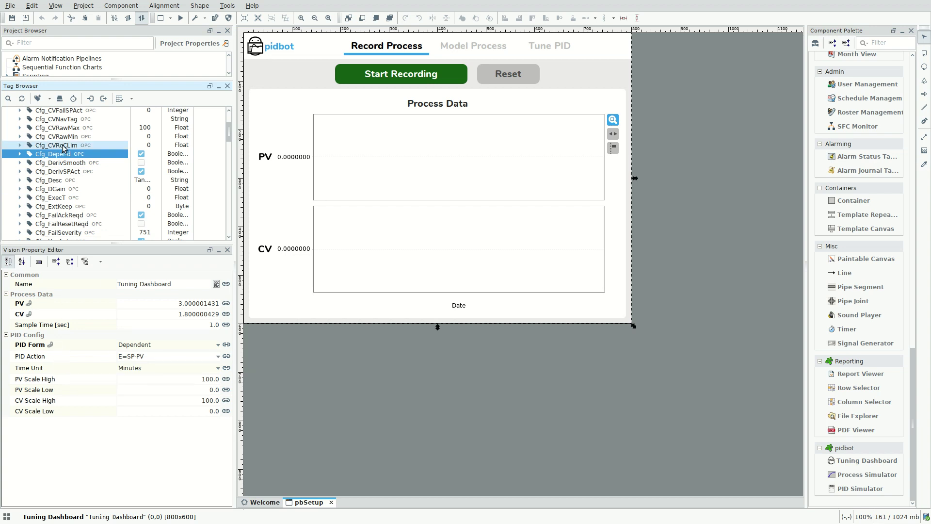
Step: Bind the dashboard's PID Action property to LC1's Cfg_CtrlAction tag
{"action": "scroll", "coordinate": [68, 144], "scroll_direction": "up", "scroll_amount": 3}
{"action": "left_click", "coordinate": [71, 119]}
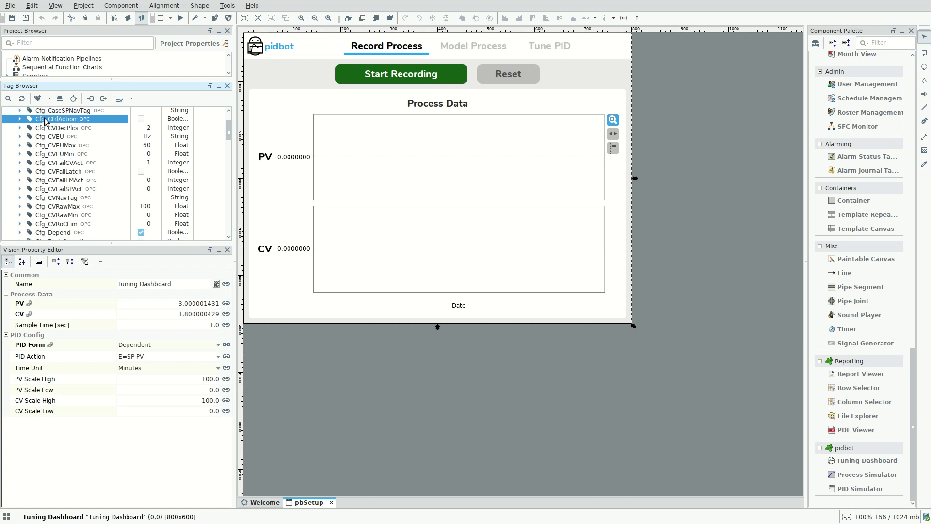
{"action": "left_click_drag", "start_coordinate": [53, 120], "coordinate": [146, 355]}
Step: Bind CV Scale High to LC1's Cfg_CVEUMax tag and CV Scale Low to Cfg_CVEUMin
{"action": "mouse_move", "coordinate": [55, 409]}
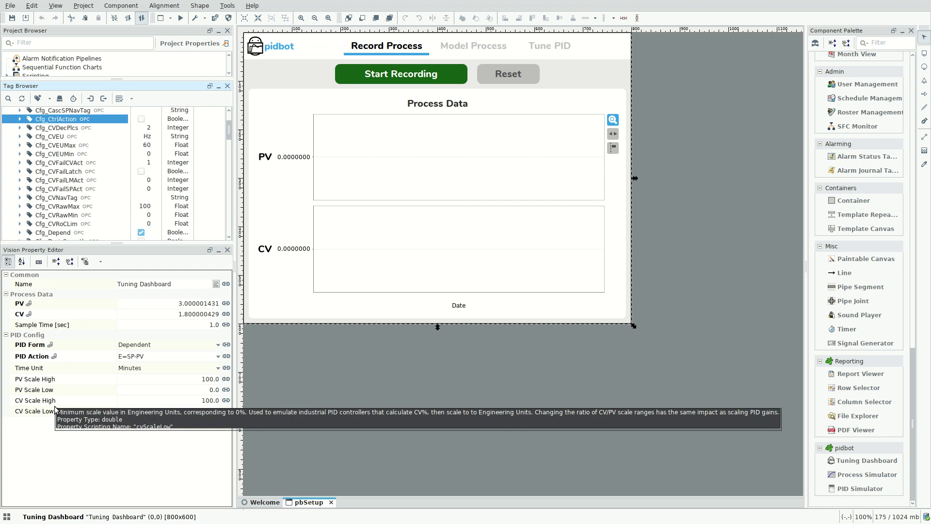
{"action": "left_click", "coordinate": [59, 146]}
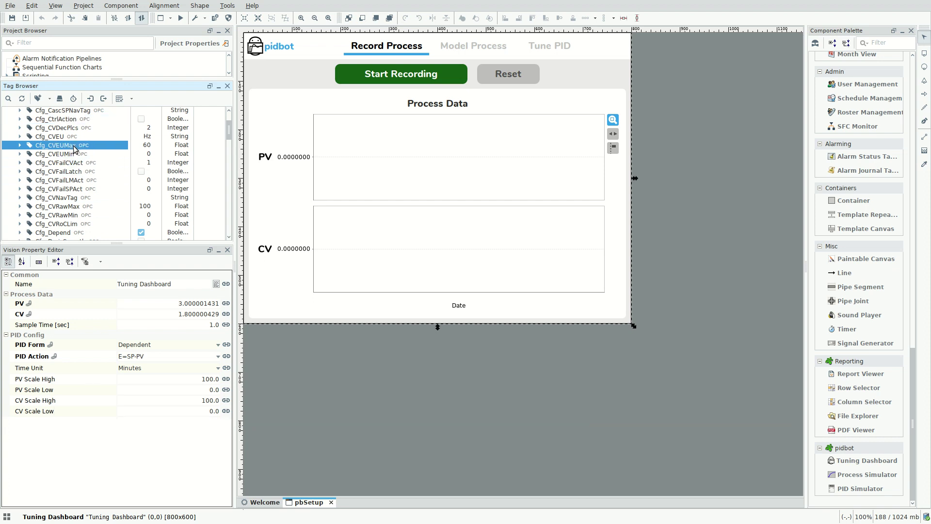
{"action": "left_click_drag", "start_coordinate": [57, 149], "coordinate": [153, 412]}
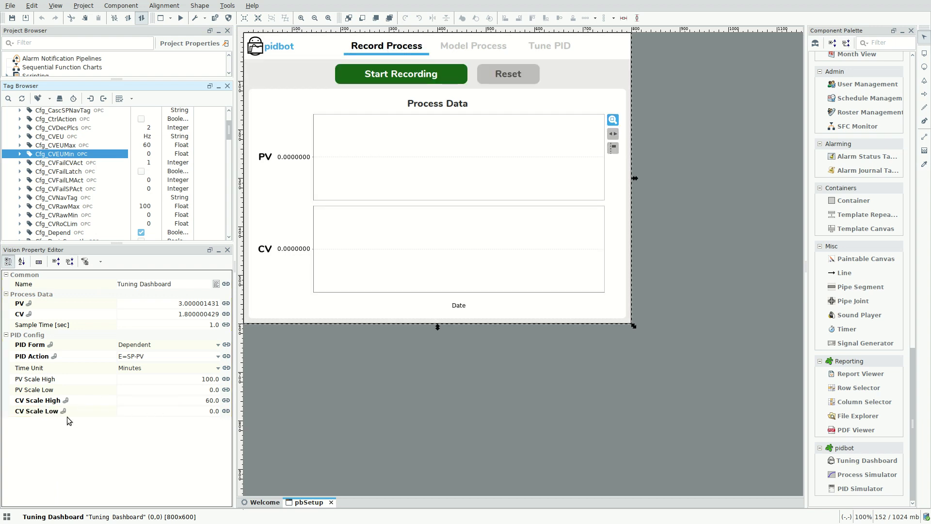
Step: Bind PV Scale High to LC1's Cfg_PVEUMax tag and PV Scale Low to Cfg_PVEUMin
{"action": "scroll", "coordinate": [85, 209], "scroll_direction": "down", "scroll_amount": 10}
{"action": "scroll", "coordinate": [79, 203], "scroll_direction": "down", "scroll_amount": 10}
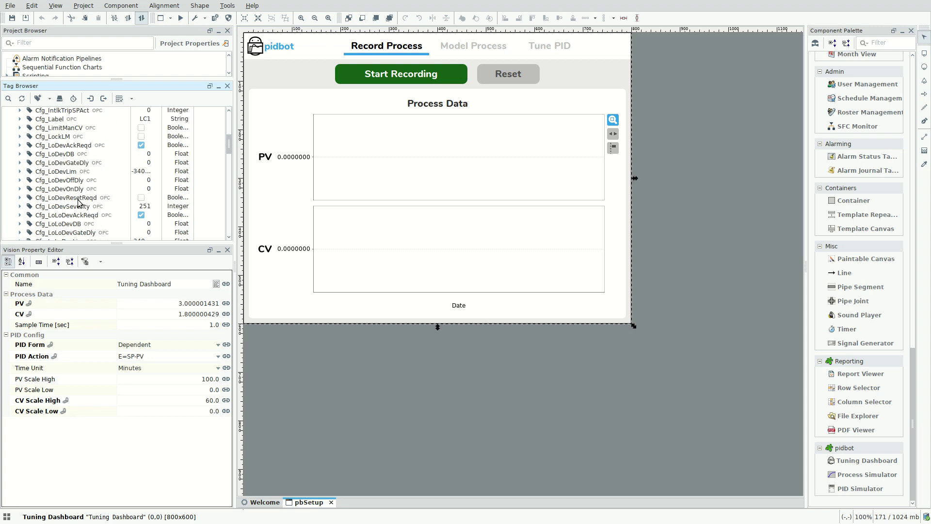
{"action": "left_click", "coordinate": [79, 199]}
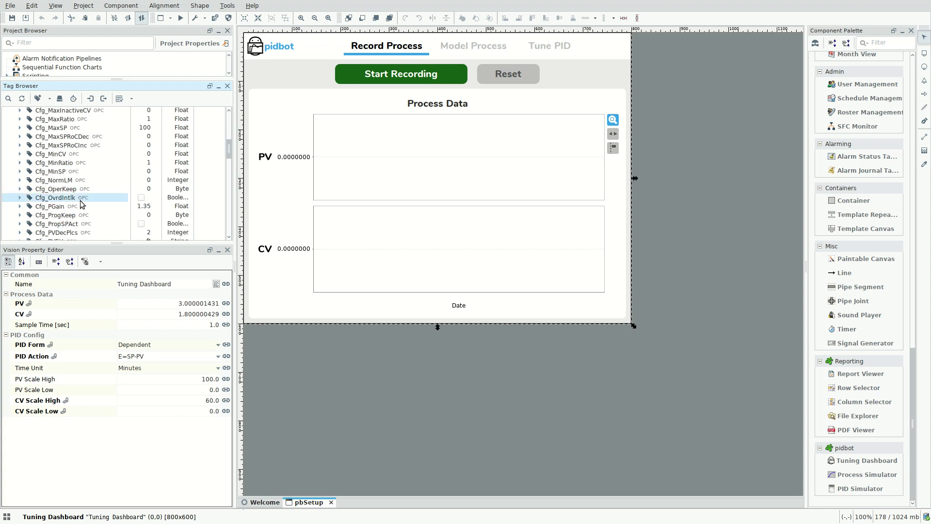
{"action": "scroll", "coordinate": [92, 216], "scroll_direction": "down", "scroll_amount": 2}
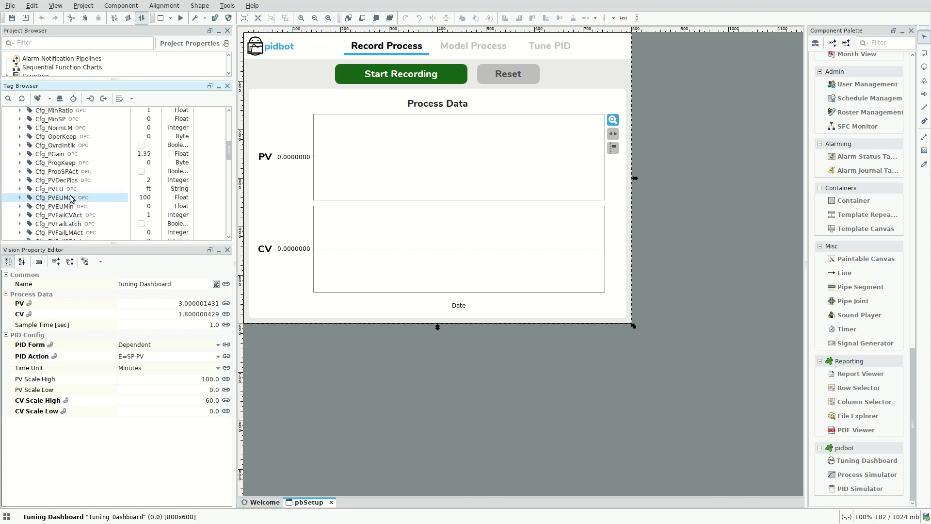
{"action": "left_click_drag", "start_coordinate": [71, 199], "coordinate": [159, 377]}
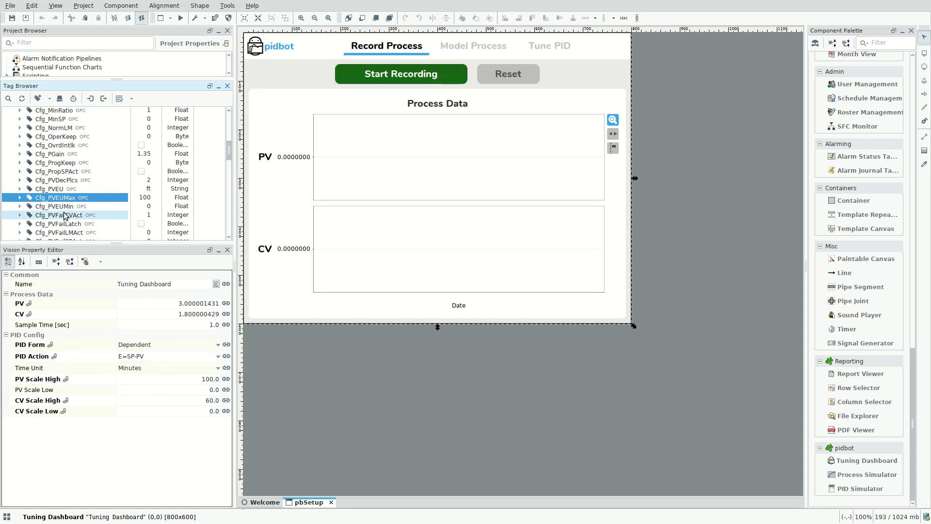
{"action": "left_click_drag", "start_coordinate": [63, 209], "coordinate": [136, 386]}
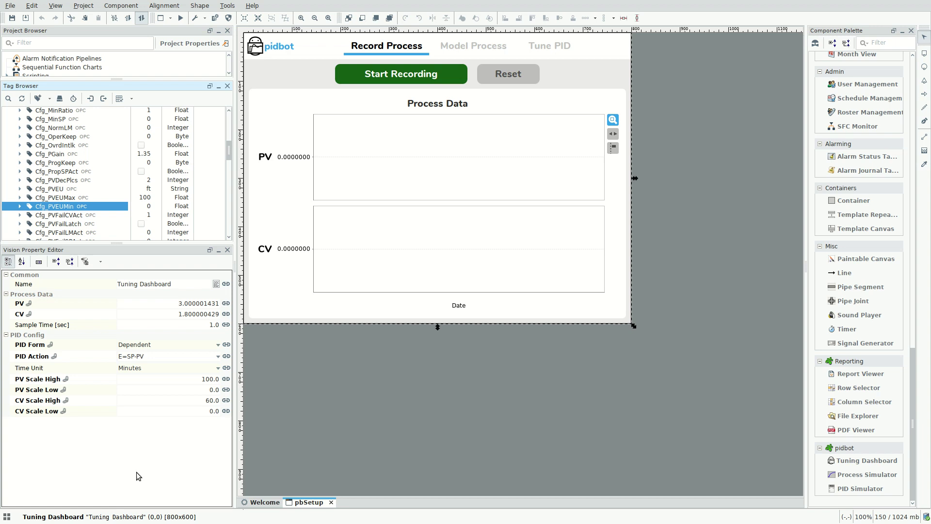
Step: Filter the dashboard's properties to Standard and bind the current tuning value P to LC1's Cfg_PGain tag
{"action": "left_click", "coordinate": [101, 263]}
{"action": "left_click", "coordinate": [106, 286]}
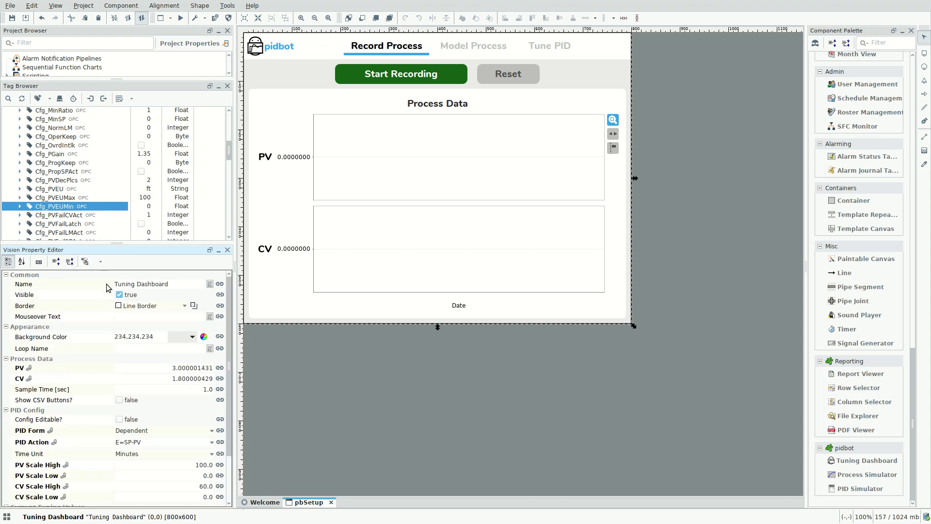
{"action": "scroll", "coordinate": [149, 432], "scroll_direction": "down", "scroll_amount": 3}
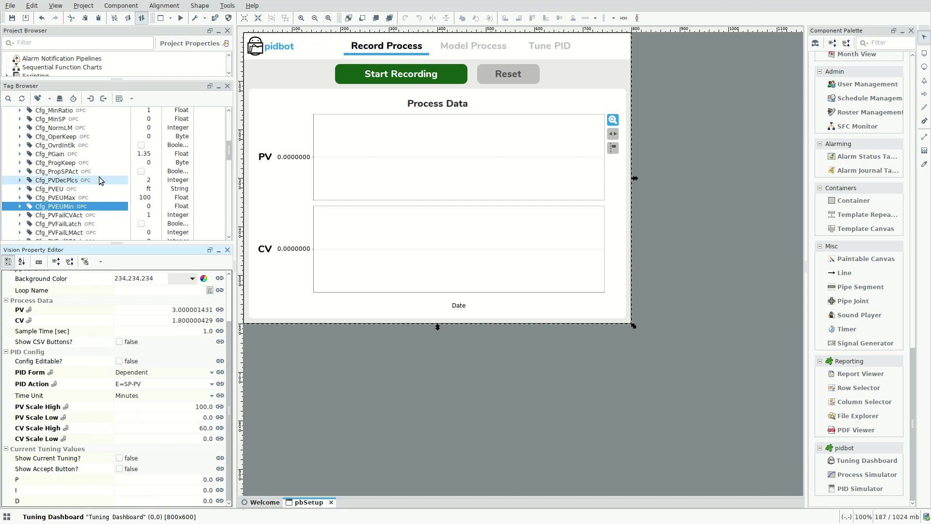
{"action": "left_click", "coordinate": [48, 154]}
{"action": "left_click_drag", "start_coordinate": [48, 155], "coordinate": [144, 475]}
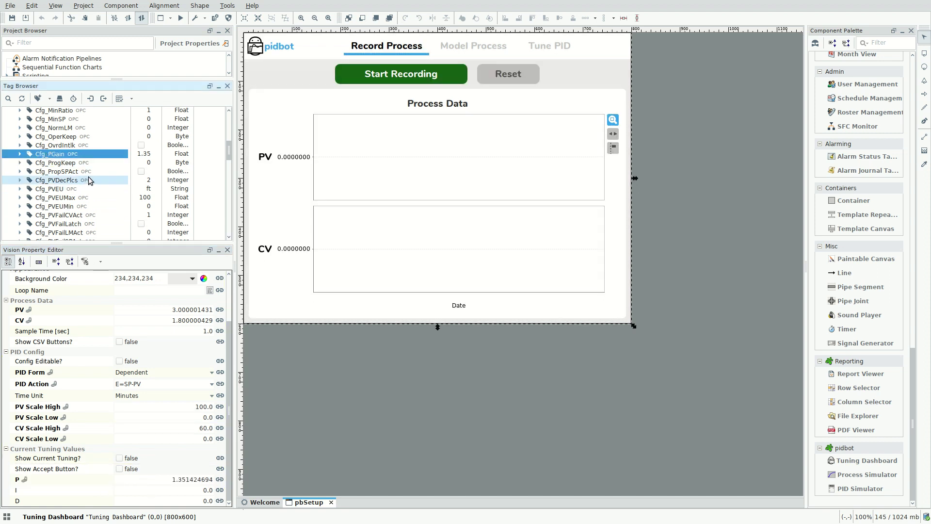
Step: Bind the current tuning value I to LC1's Cfg_IGain tag
{"action": "scroll", "coordinate": [89, 176], "scroll_direction": "up", "scroll_amount": 4}
{"action": "scroll", "coordinate": [98, 173], "scroll_direction": "up", "scroll_amount": 5}
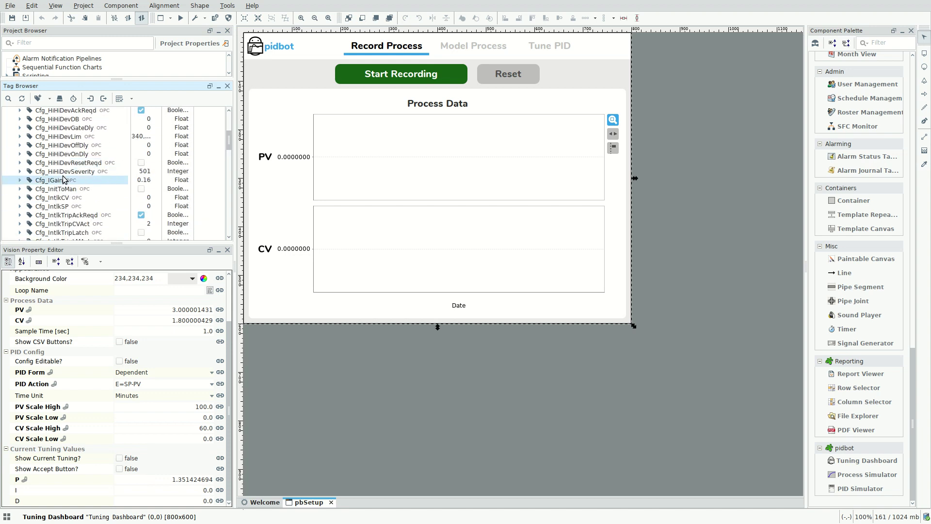
{"action": "left_click", "coordinate": [57, 180]}
{"action": "left_click_drag", "start_coordinate": [56, 184], "coordinate": [163, 488]}
Step: Bind the current tuning value D to LC1's Cfg_DGain tag
{"action": "scroll", "coordinate": [73, 173], "scroll_direction": "up", "scroll_amount": 1}
{"action": "scroll", "coordinate": [73, 173], "scroll_direction": "up", "scroll_amount": 9}
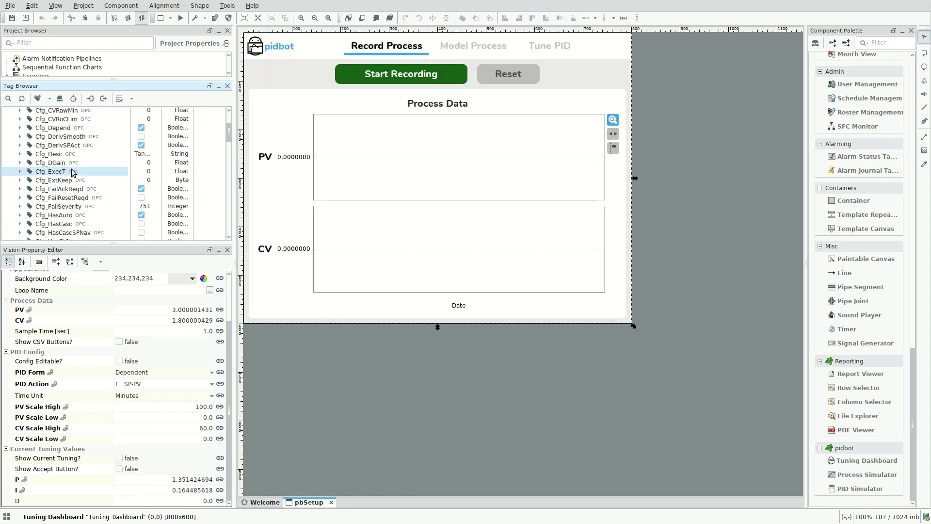
{"action": "left_click", "coordinate": [52, 163]}
{"action": "left_click_drag", "start_coordinate": [51, 164], "coordinate": [176, 502]}
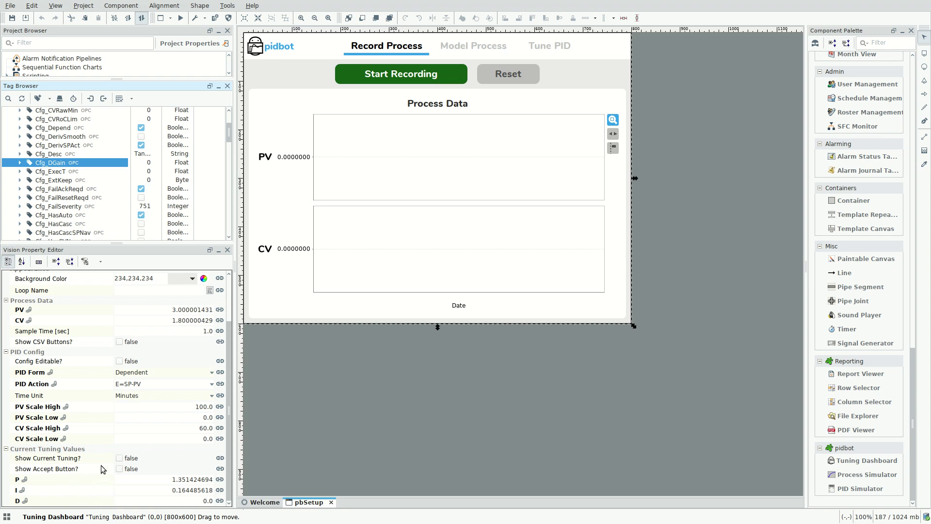
Step: Enable the dashboard's Show Current Tuning? and Show Accept Button? options
{"action": "left_click", "coordinate": [119, 458]}
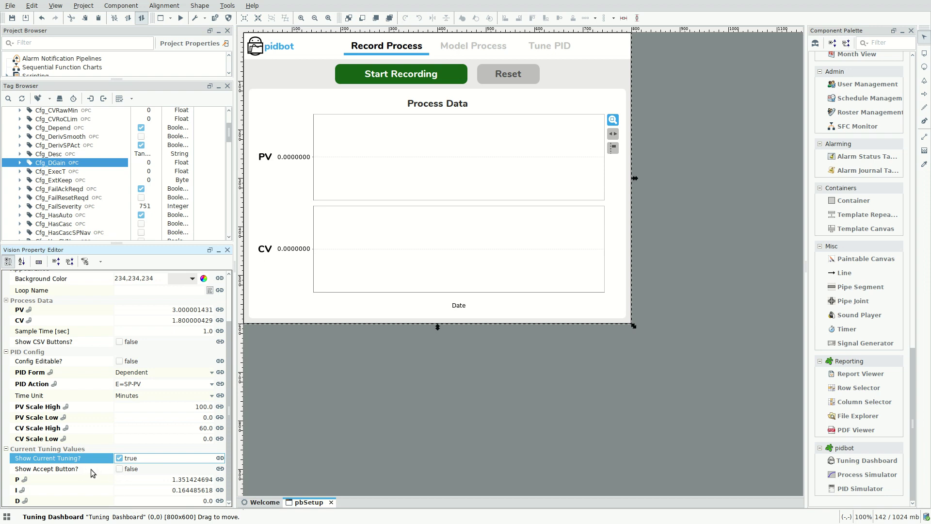
{"action": "left_click", "coordinate": [120, 471]}
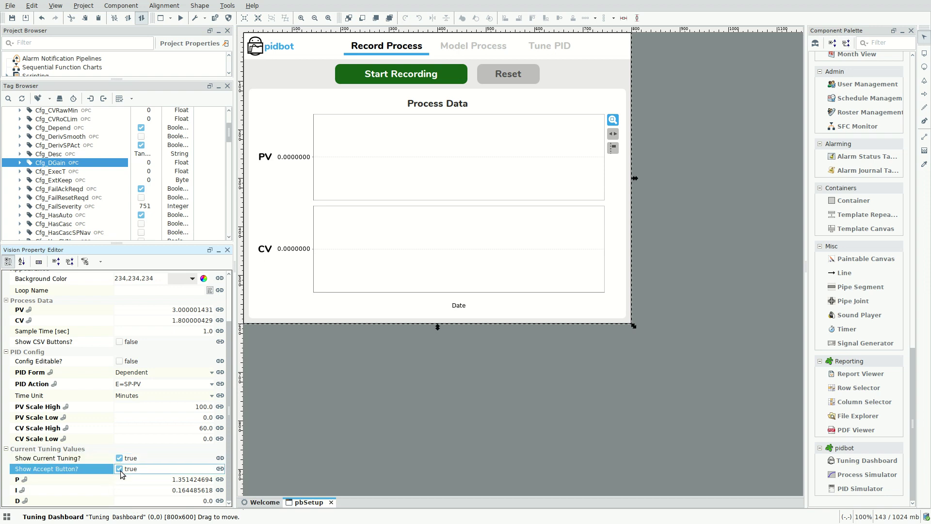